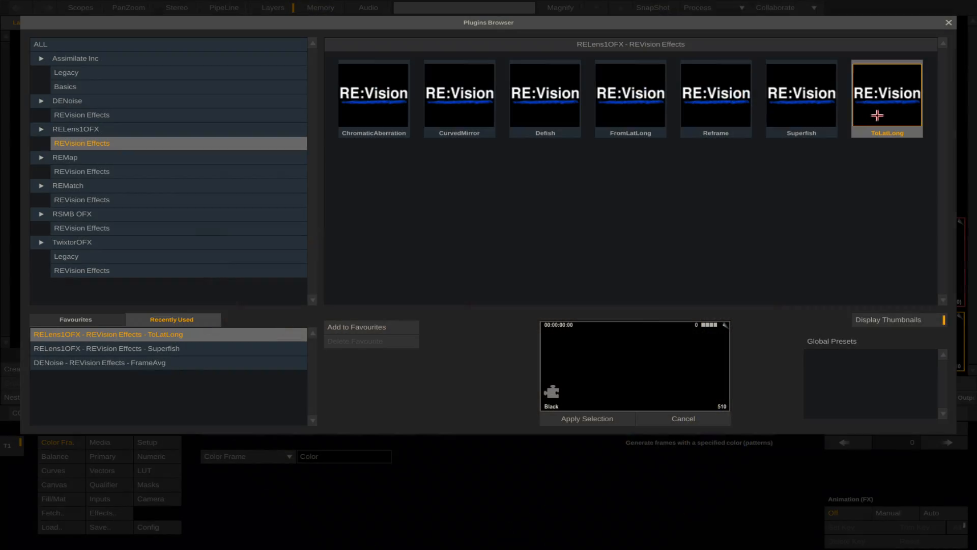
Apply the RELens ToLatLong plugin to the fisheye clip and set its projection method to Fisheye Equisolid to LatLong.
{"action": "double_click", "coordinate": [881, 113]}
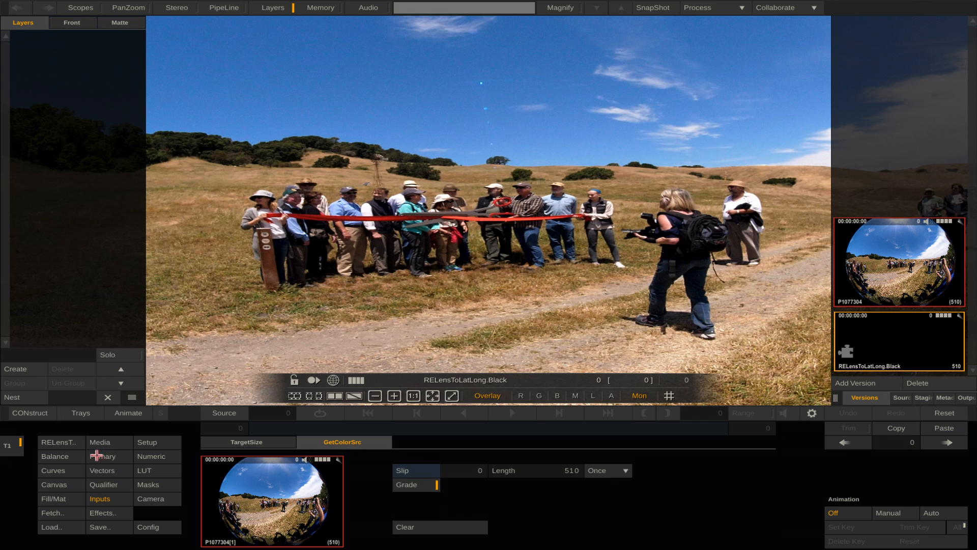
{"action": "left_click", "coordinate": [71, 442]}
{"action": "left_click", "coordinate": [321, 470]}
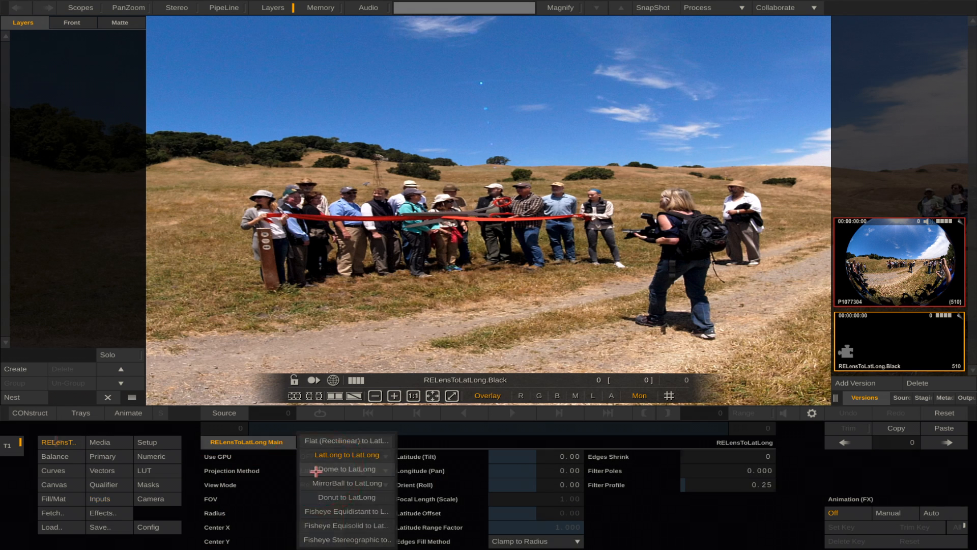
{"action": "left_click", "coordinate": [334, 526]}
Fit the lens circle to the fisheye image over the source at a radius of about 0.421, and return the view mode to Result.
{"action": "left_click", "coordinate": [333, 484]}
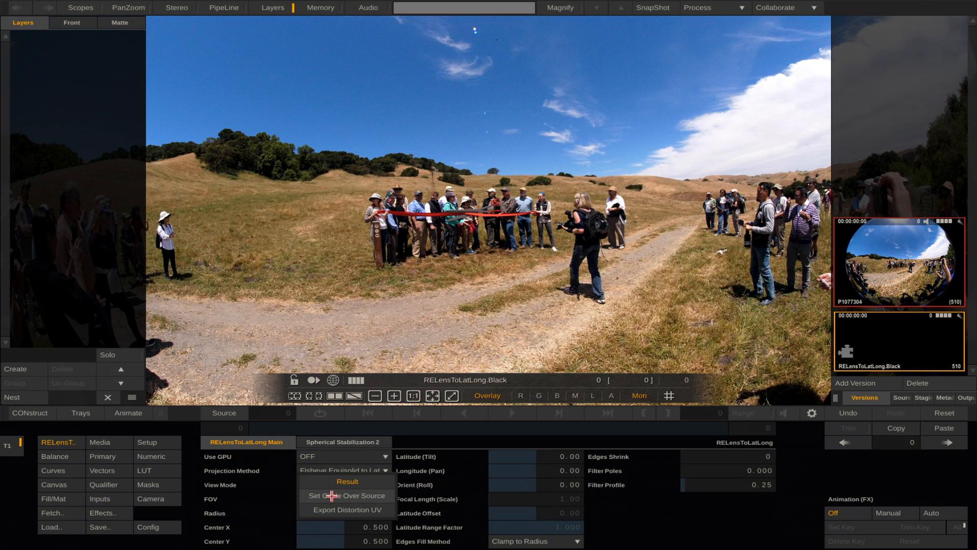
{"action": "left_click", "coordinate": [332, 497]}
{"action": "left_click", "coordinate": [377, 396]}
{"action": "left_click_drag", "start_coordinate": [191, 204], "coordinate": [234, 204]}
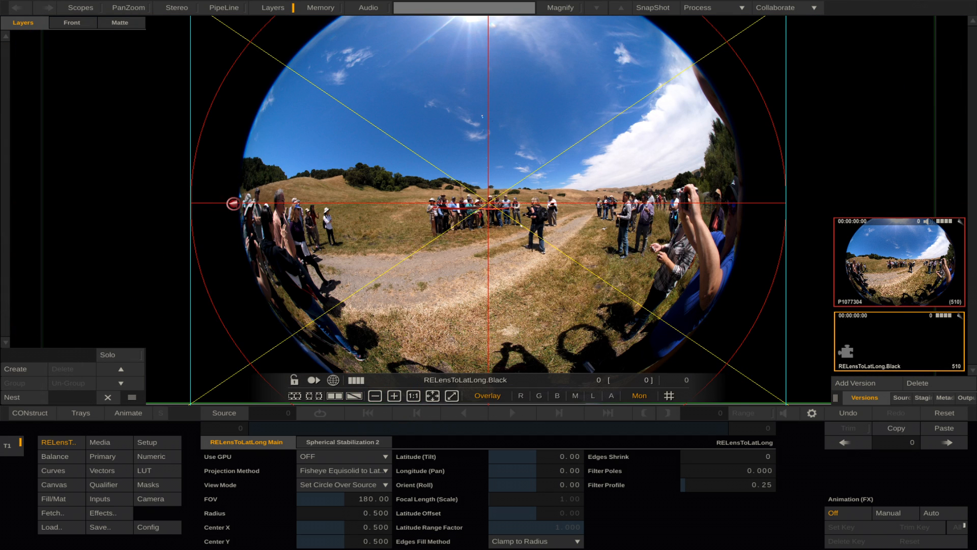
{"action": "left_click", "coordinate": [326, 484]}
{"action": "left_click", "coordinate": [335, 468]}
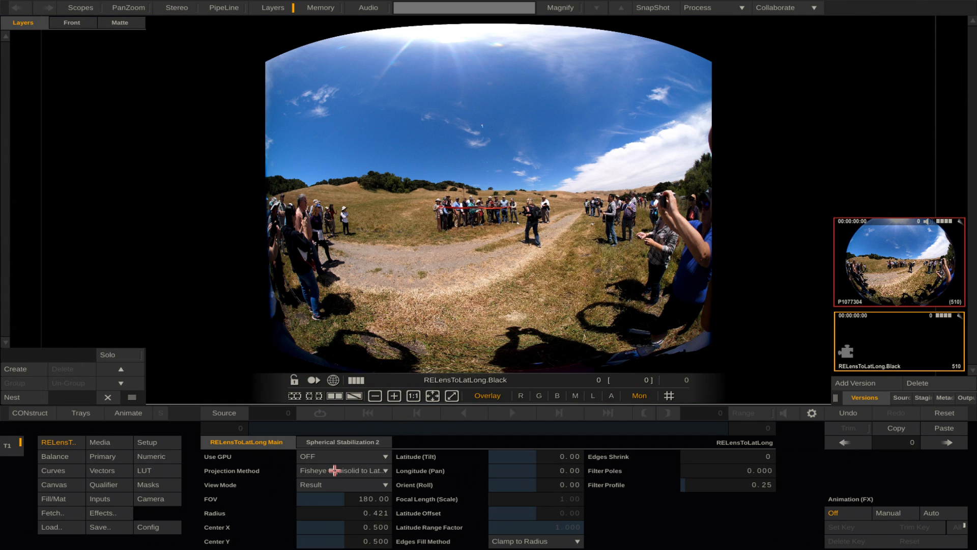
Set the lens field of view to 250.
{"action": "left_click", "coordinate": [308, 499]}
{"action": "left_click", "coordinate": [332, 381]}
{"action": "left_click", "coordinate": [332, 368]}
{"action": "left_click", "coordinate": [331, 394]}
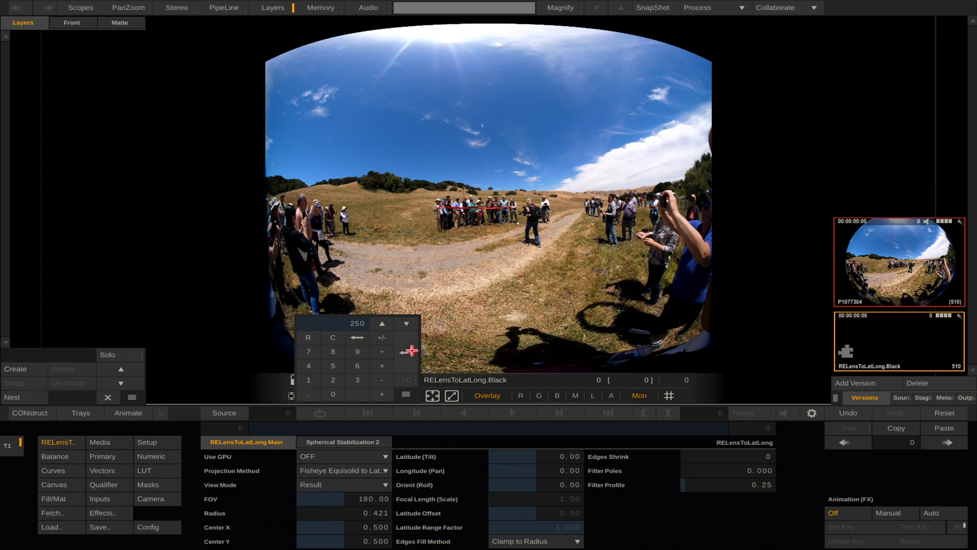
{"action": "left_click", "coordinate": [411, 351]}
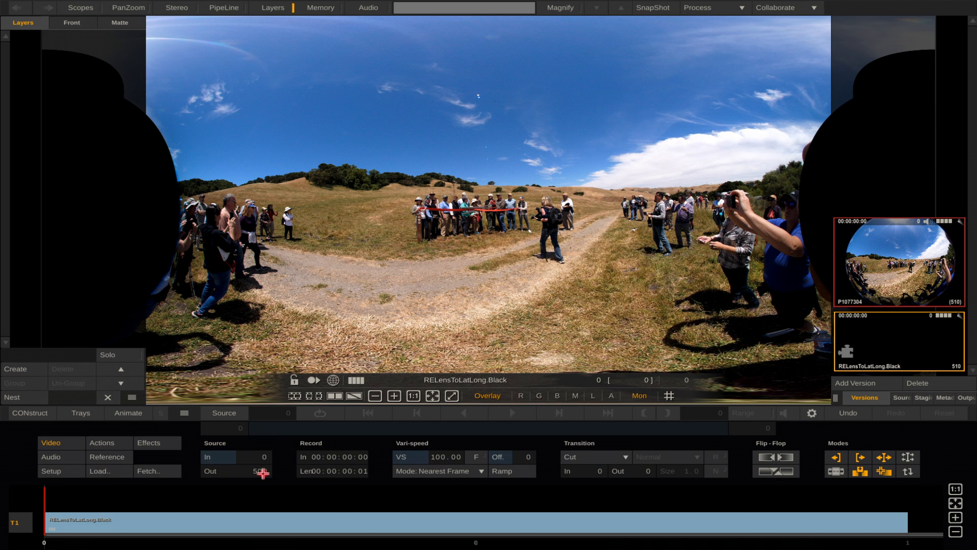
Set the source out point of the RELensToLatLong clip to frame 449.
{"action": "left_click", "coordinate": [262, 473]}
{"action": "left_click", "coordinate": [213, 365]}
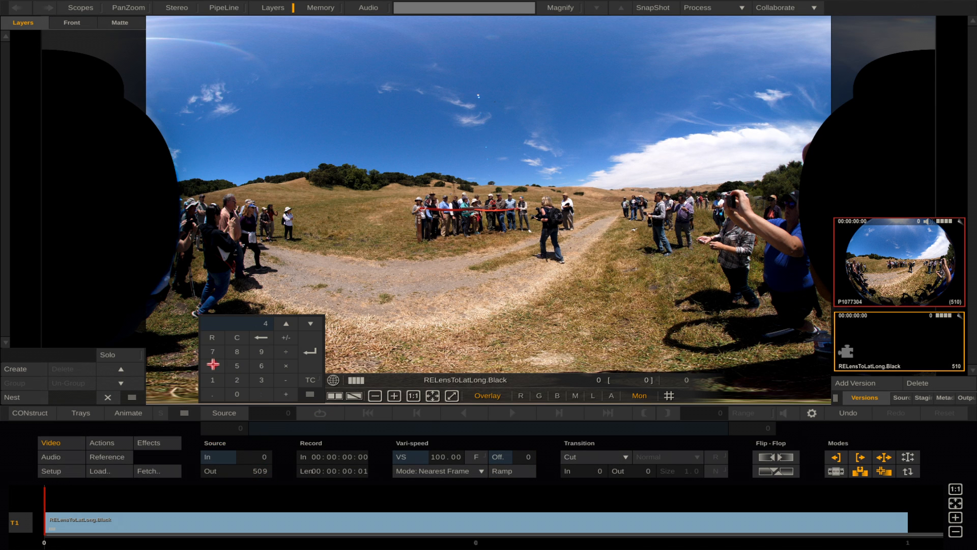
{"action": "left_click", "coordinate": [213, 364]}
{"action": "left_click", "coordinate": [261, 351]}
{"action": "left_click", "coordinate": [310, 351]}
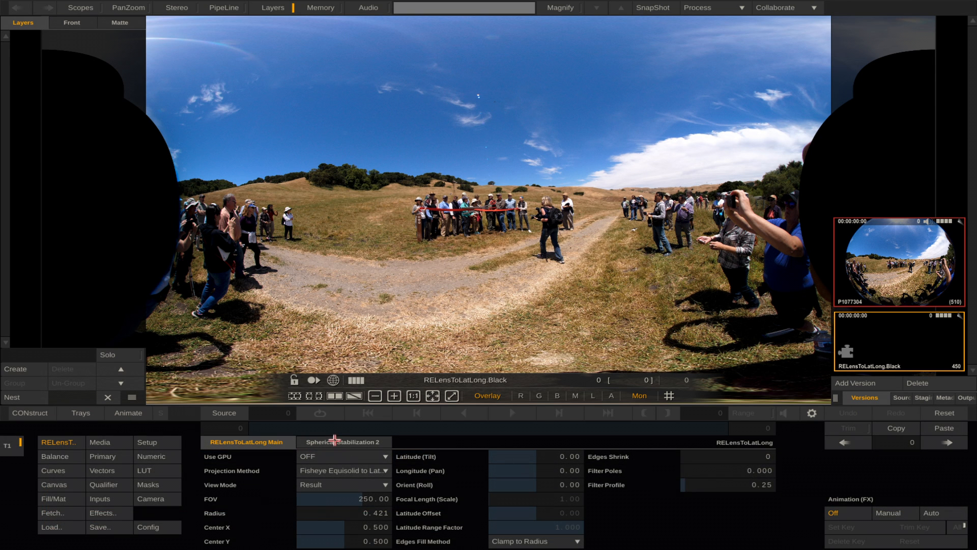
Start motion tracking in the plugin's Spherical Stabilization settings.
{"action": "left_click", "coordinate": [335, 441]}
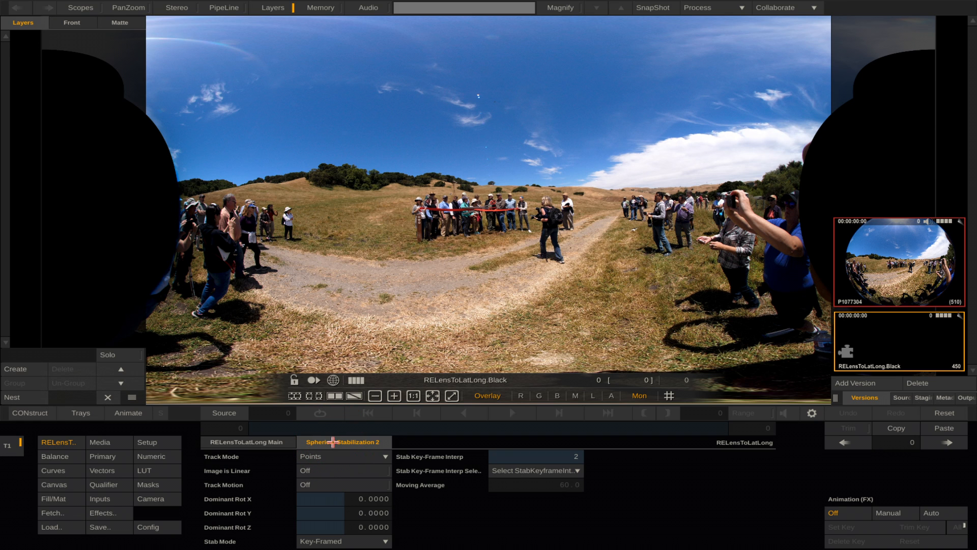
{"action": "left_click", "coordinate": [323, 485]}
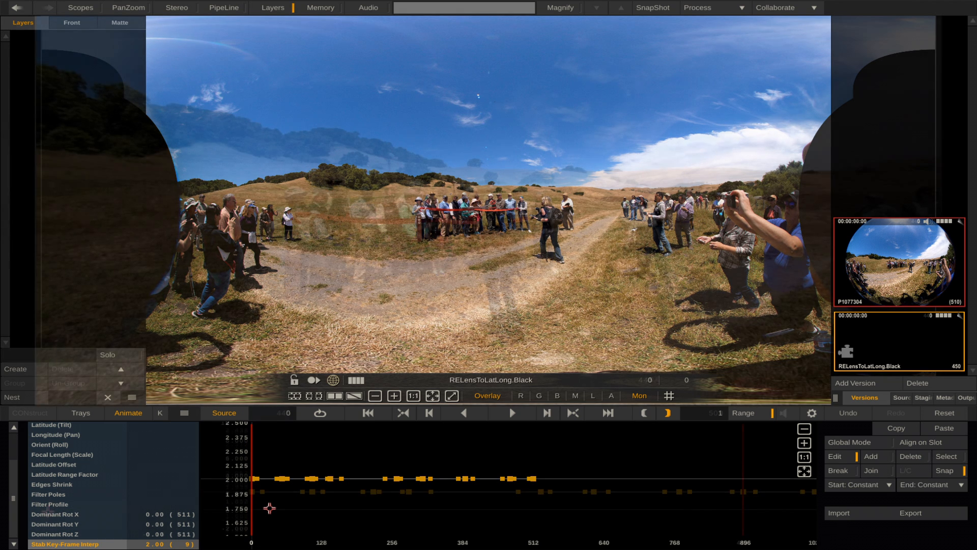
Show the tracked Dominant Rot X, Y and Z curves together and examine them at a closer timeline zoom.
{"action": "left_click", "coordinate": [49, 514]}
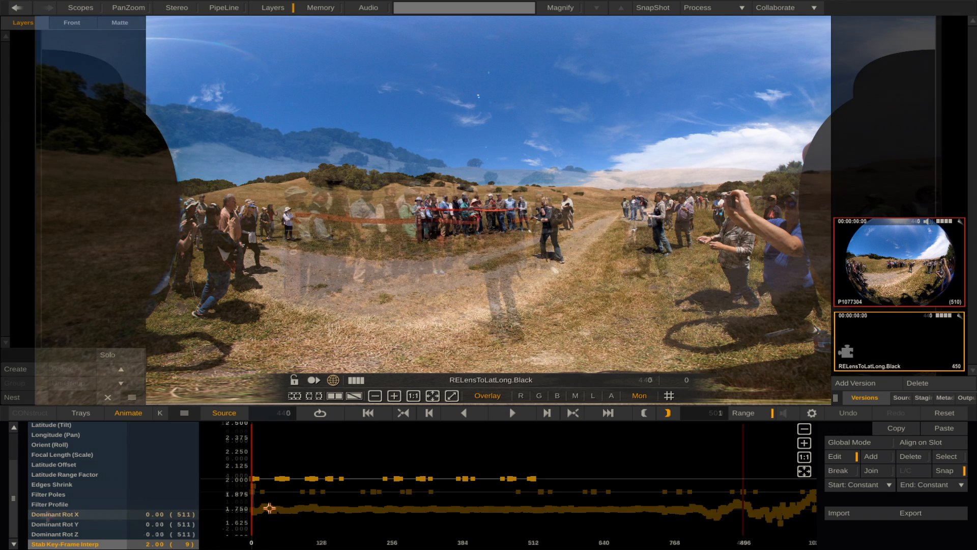
{"action": "left_click", "coordinate": [49, 524]}
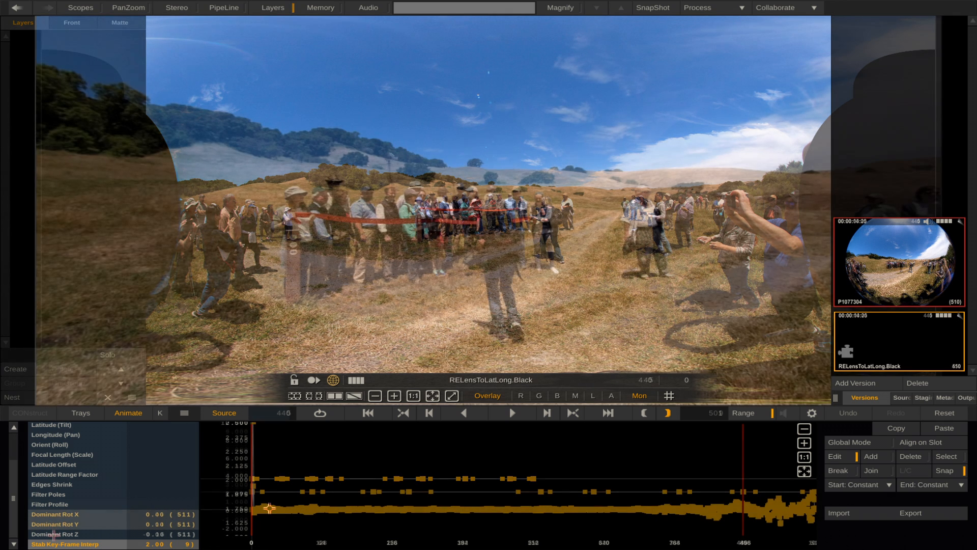
{"action": "left_click", "coordinate": [53, 534]}
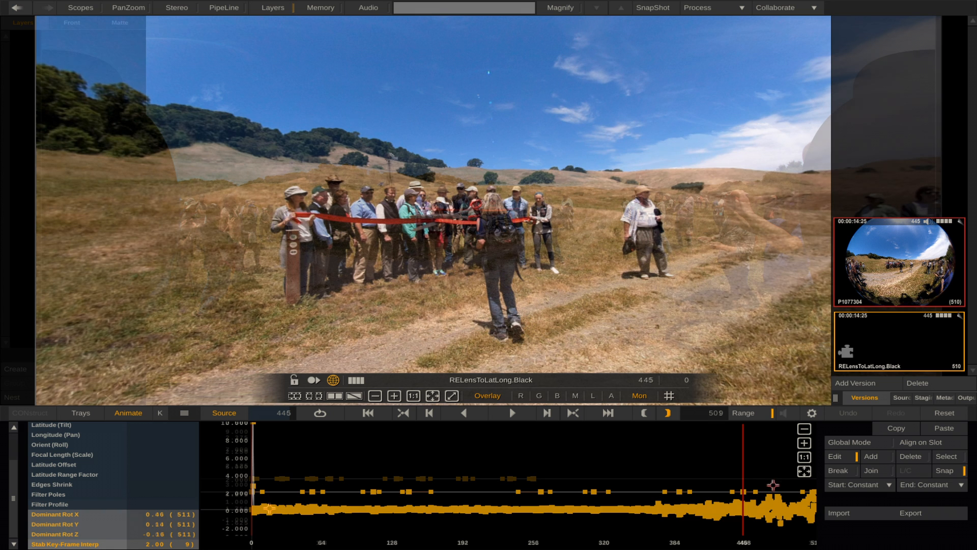
{"action": "left_click", "coordinate": [803, 442]}
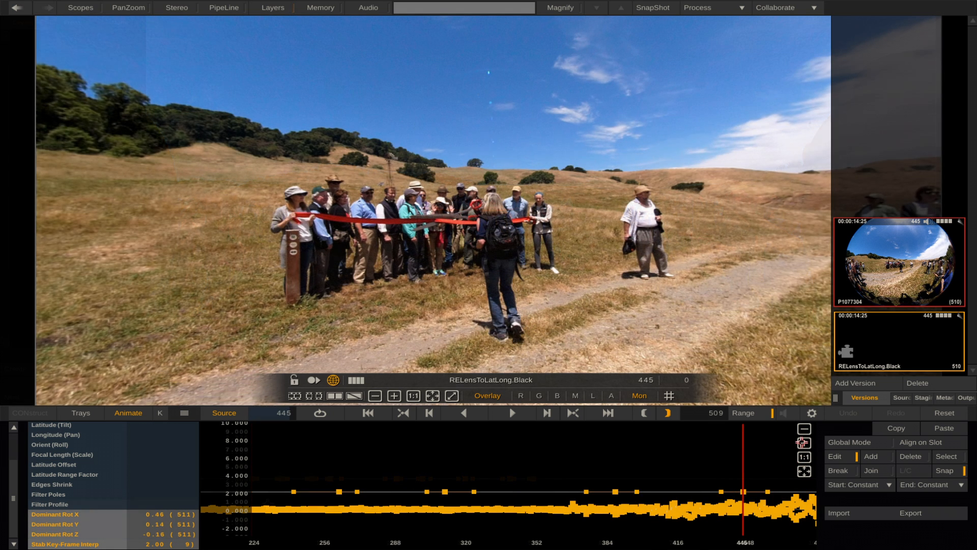
{"action": "left_click", "coordinate": [804, 442]}
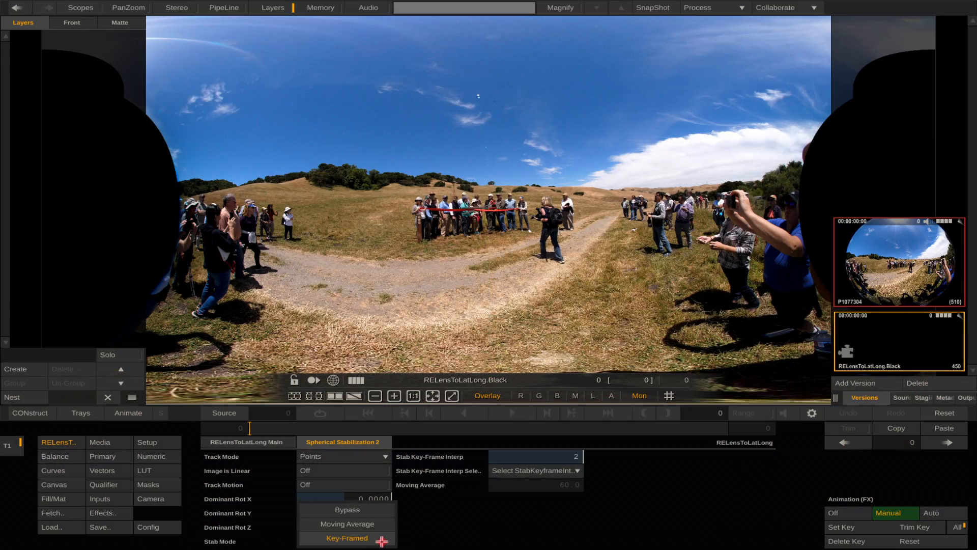
Try Moving Average as the stabilization mode, and return it to Key-Framed.
{"action": "left_click", "coordinate": [382, 540]}
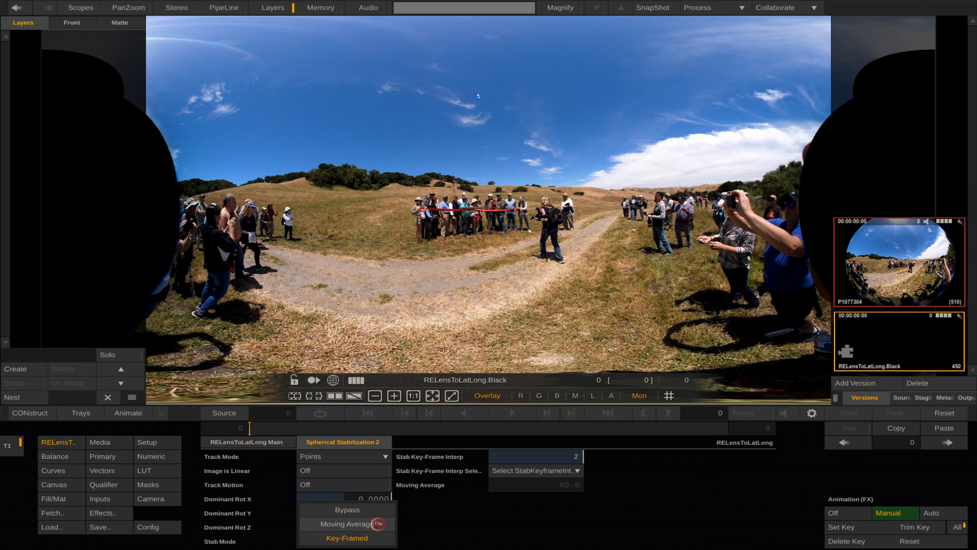
{"action": "left_click", "coordinate": [377, 524]}
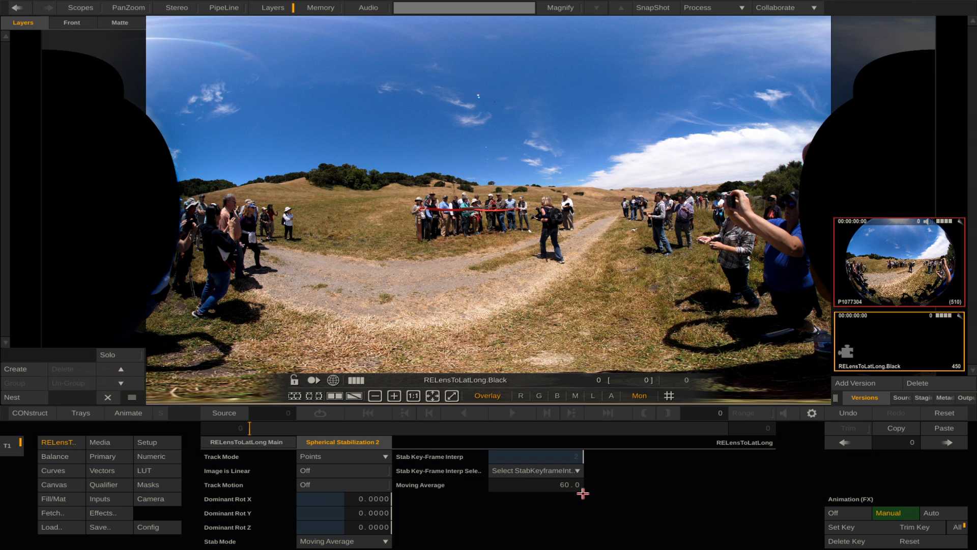
{"action": "left_click", "coordinate": [367, 542]}
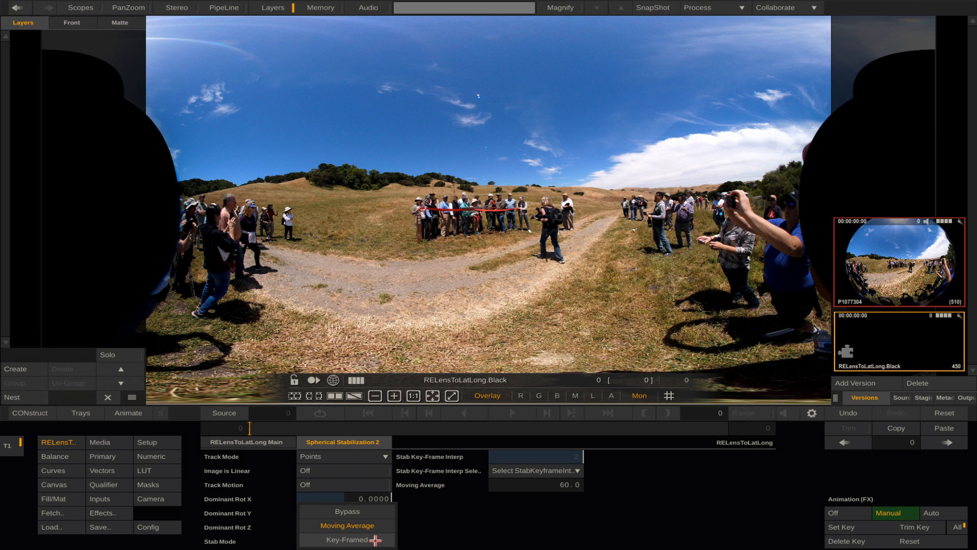
{"action": "left_click", "coordinate": [375, 539]}
Set the stabilization key-frame interpolation at frame 0 to Off, change it to Lock, and reopen its choices.
{"action": "left_click", "coordinate": [576, 471]}
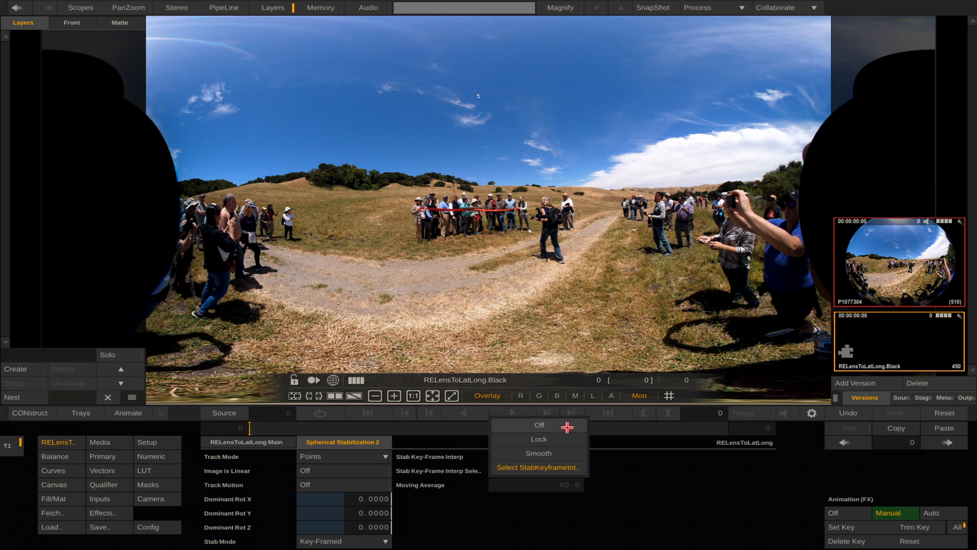
{"action": "left_click", "coordinate": [568, 428]}
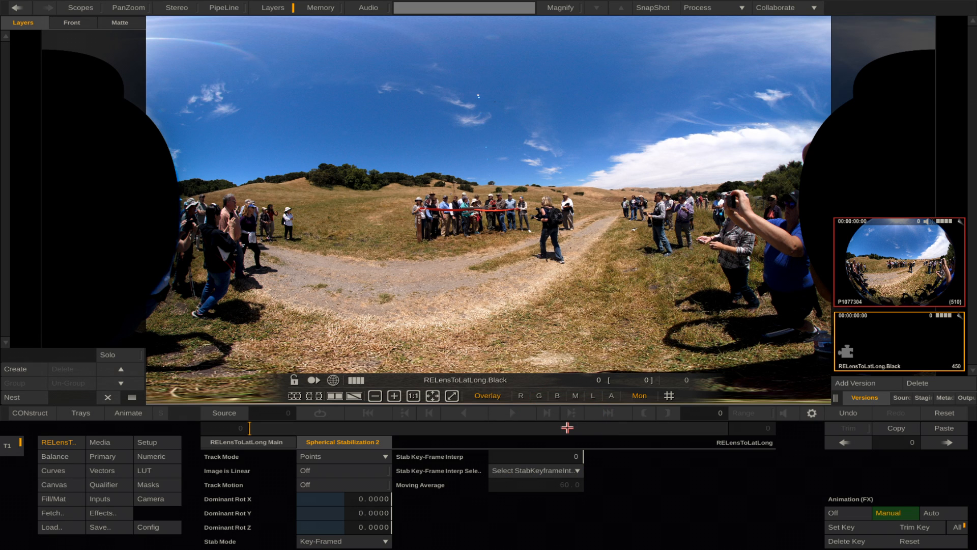
{"action": "left_click", "coordinate": [559, 469]}
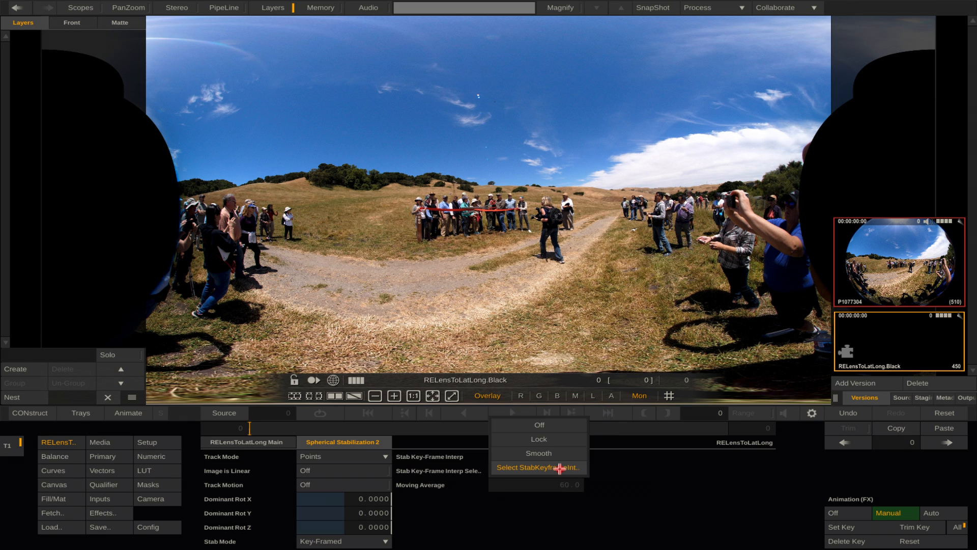
{"action": "left_click", "coordinate": [564, 439]}
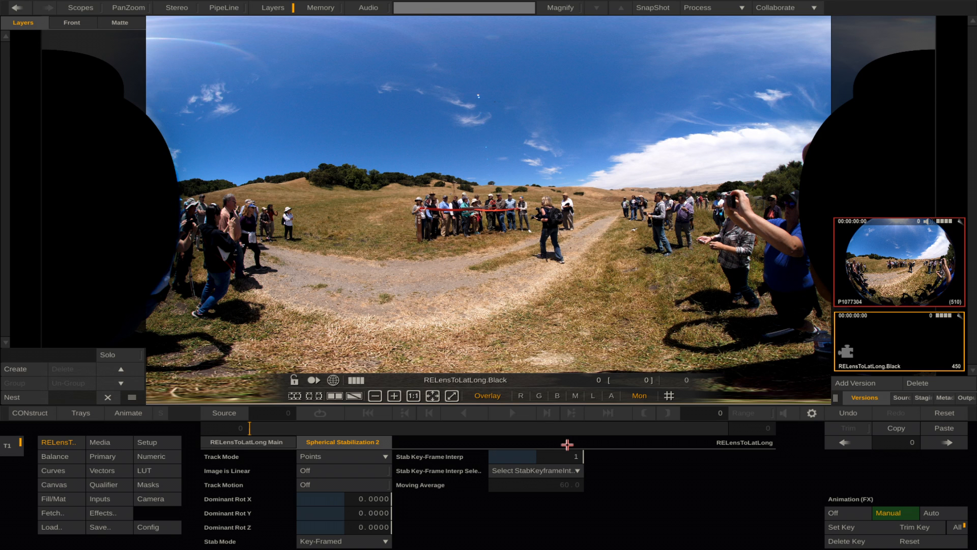
{"action": "left_click", "coordinate": [546, 470]}
Set the stabilization mode to Bypass and move the interpolation key frame at frame 476 to frame 445.
{"action": "left_click", "coordinate": [367, 540]}
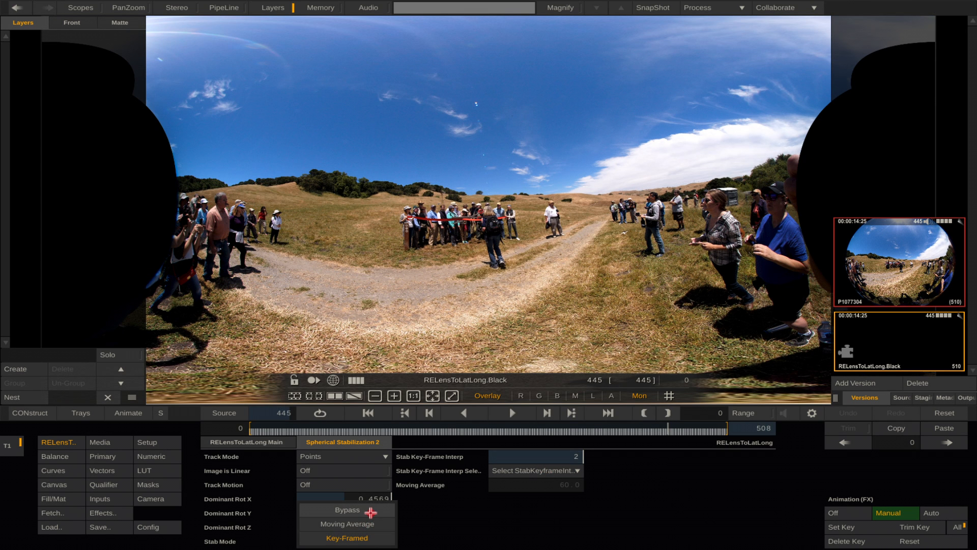
{"action": "left_click", "coordinate": [368, 513]}
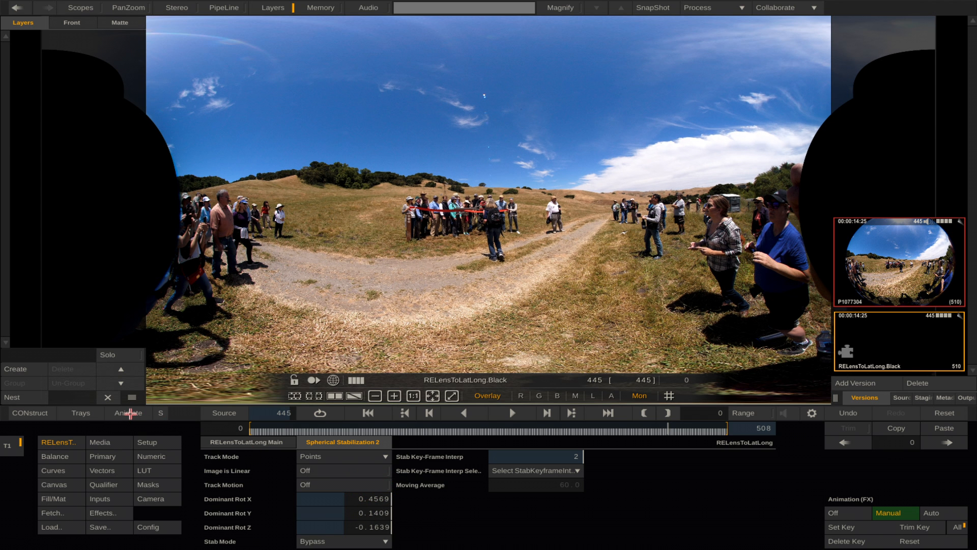
{"action": "left_click", "coordinate": [129, 414]}
{"action": "left_click", "coordinate": [573, 413]}
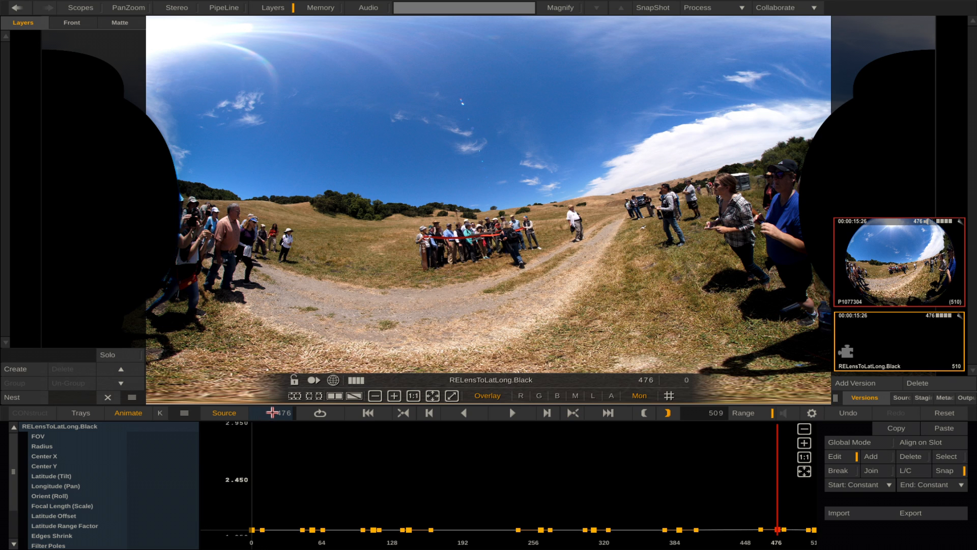
{"action": "left_click", "coordinate": [272, 411]}
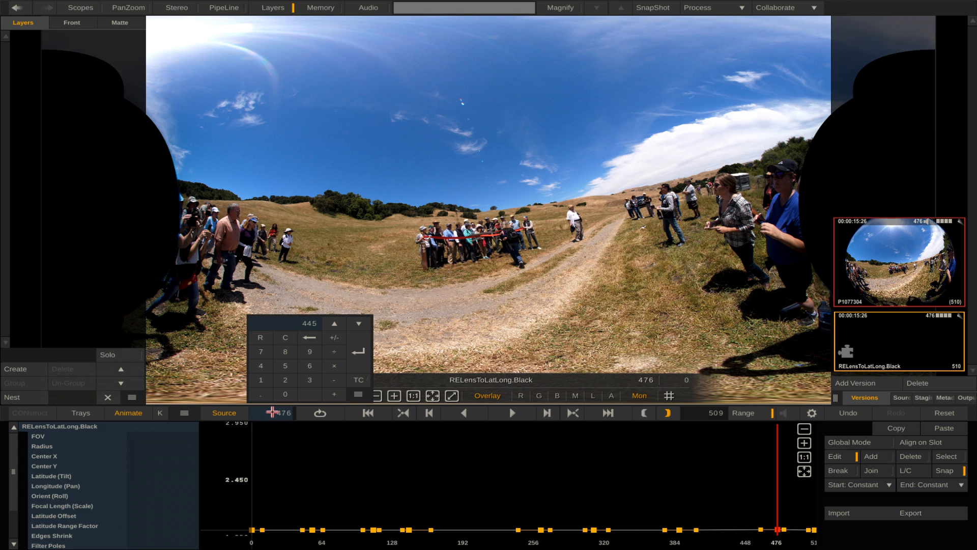
{"action": "type", "text": "445"}
{"action": "key", "text": "Return"}
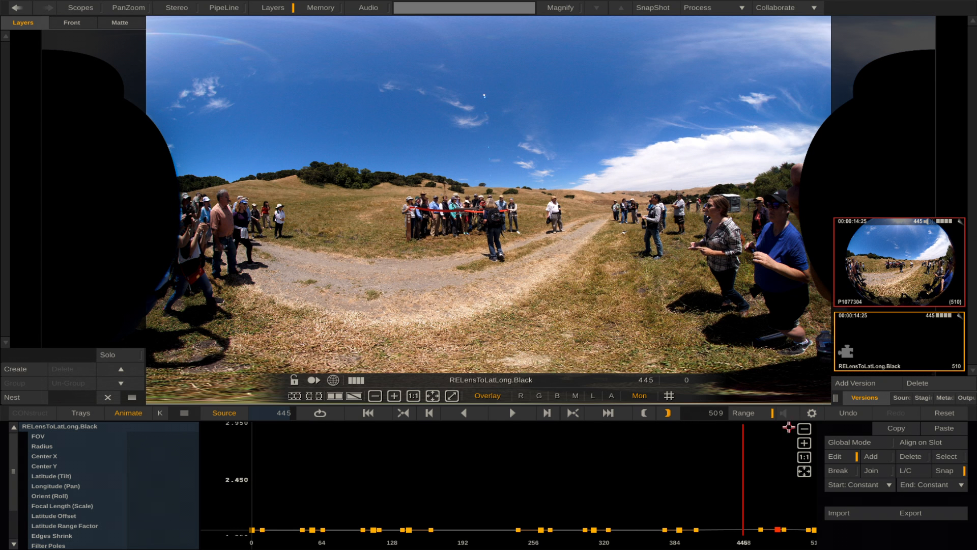
{"action": "left_click_drag", "start_coordinate": [776, 530], "coordinate": [742, 529]}
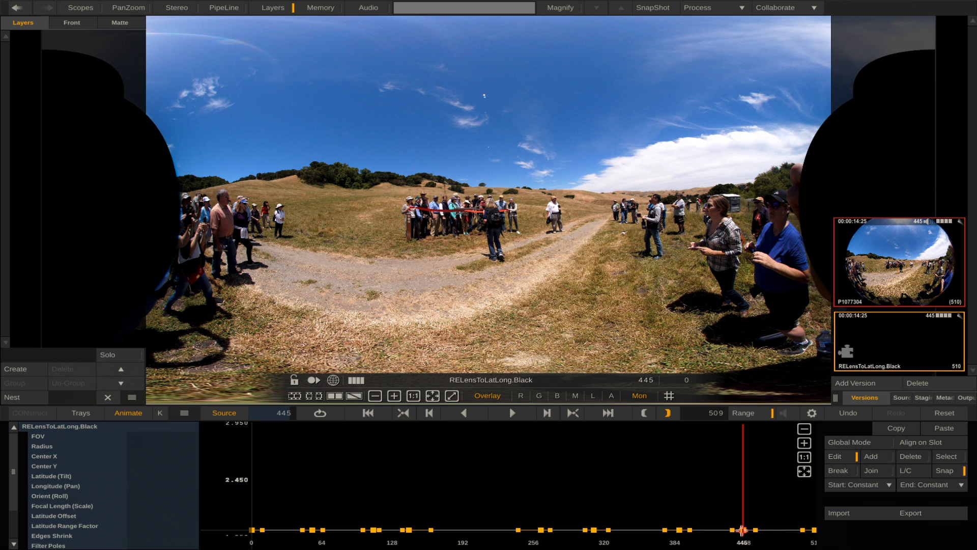
{"action": "left_click_drag", "start_coordinate": [742, 531], "coordinate": [743, 531]}
Return to the stabilization settings and set the stabilization mode to Key-Framed.
{"action": "left_click", "coordinate": [129, 412]}
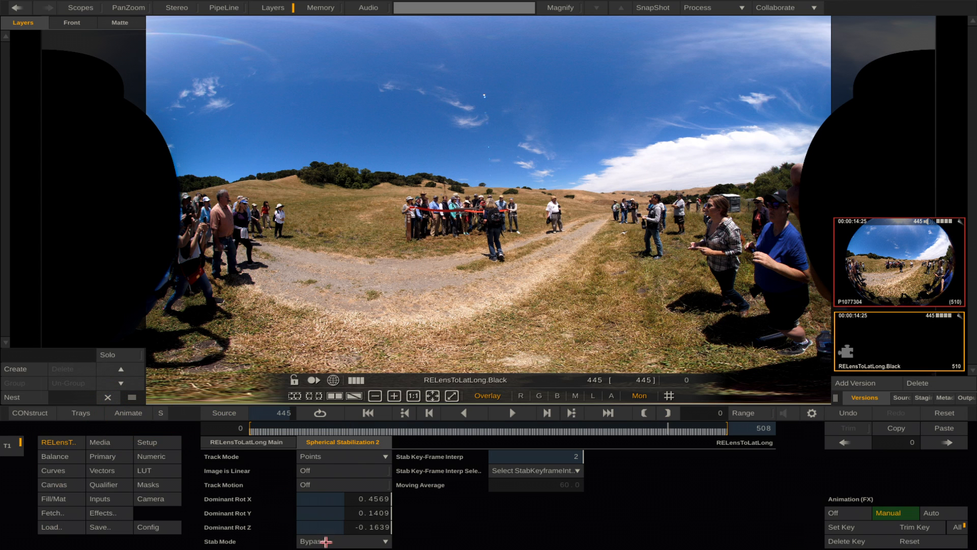
{"action": "left_click", "coordinate": [326, 541]}
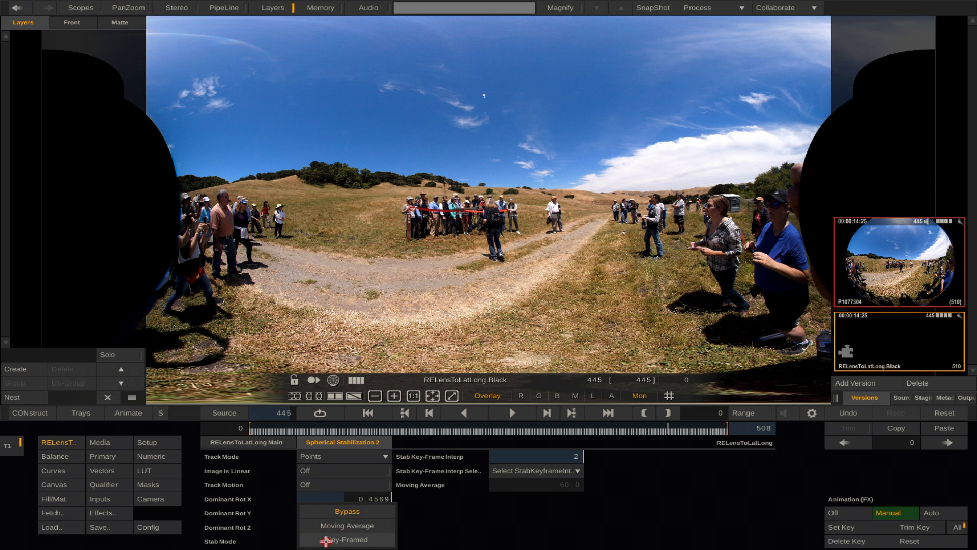
{"action": "left_click", "coordinate": [326, 541]}
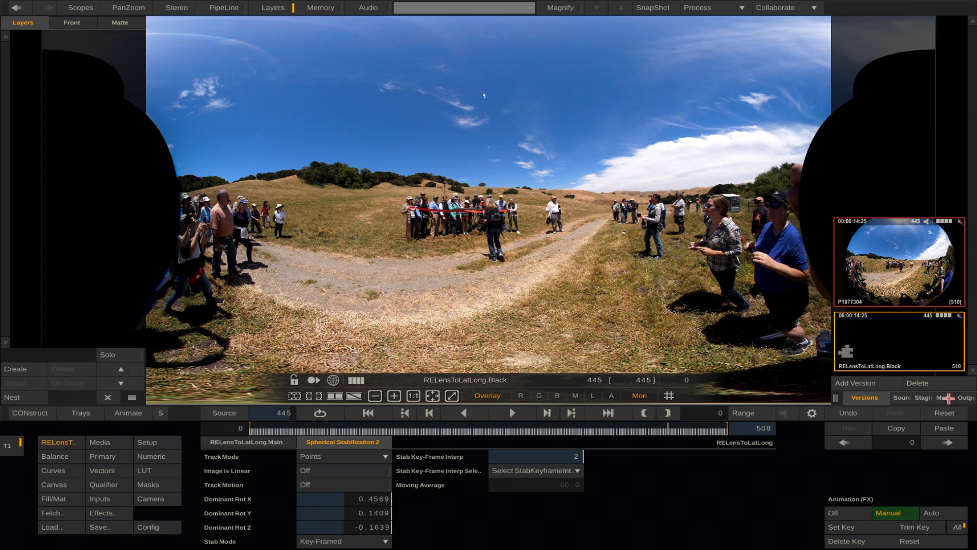
Set the clip's projection metadata to Equirectangular and turn on the 360 view in the viewport.
{"action": "left_click", "coordinate": [949, 398]}
{"action": "left_click", "coordinate": [857, 280]}
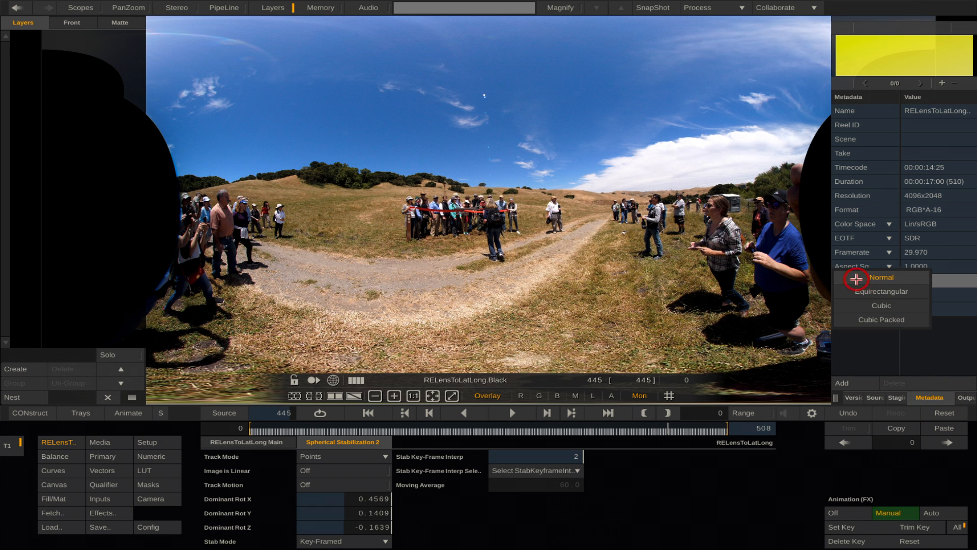
{"action": "left_click", "coordinate": [864, 290]}
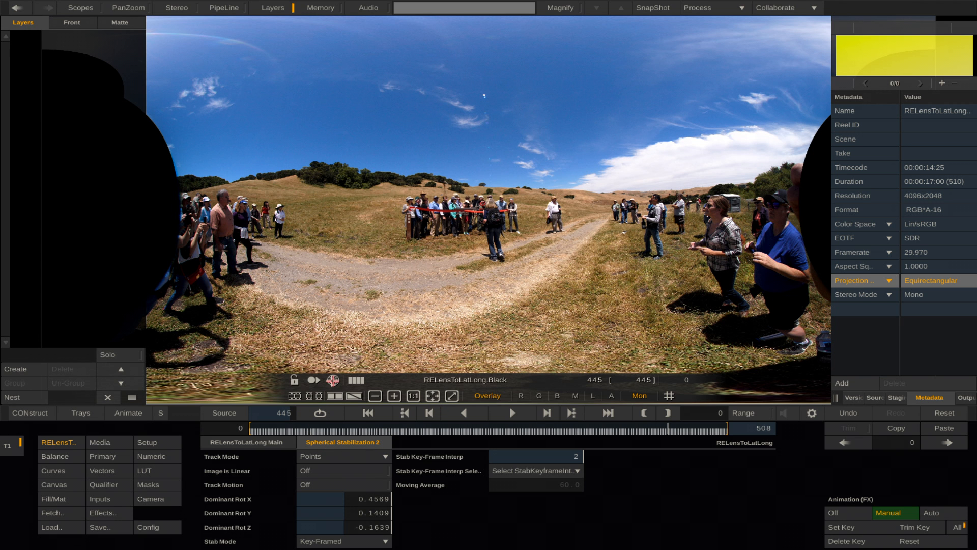
{"action": "left_click", "coordinate": [333, 380]}
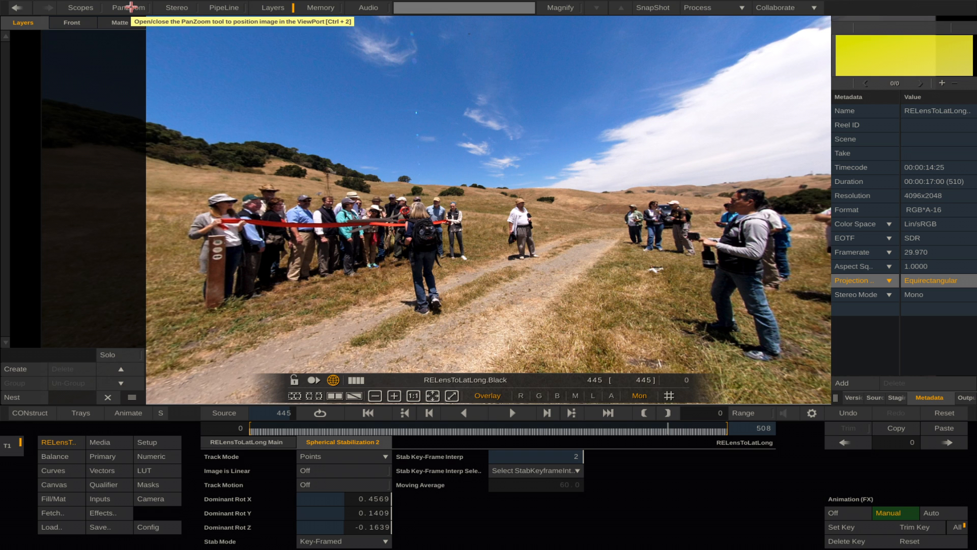
Set the 360 view's field of view to 72 in the PanZoom tool and close the tool.
{"action": "left_click", "coordinate": [131, 7]}
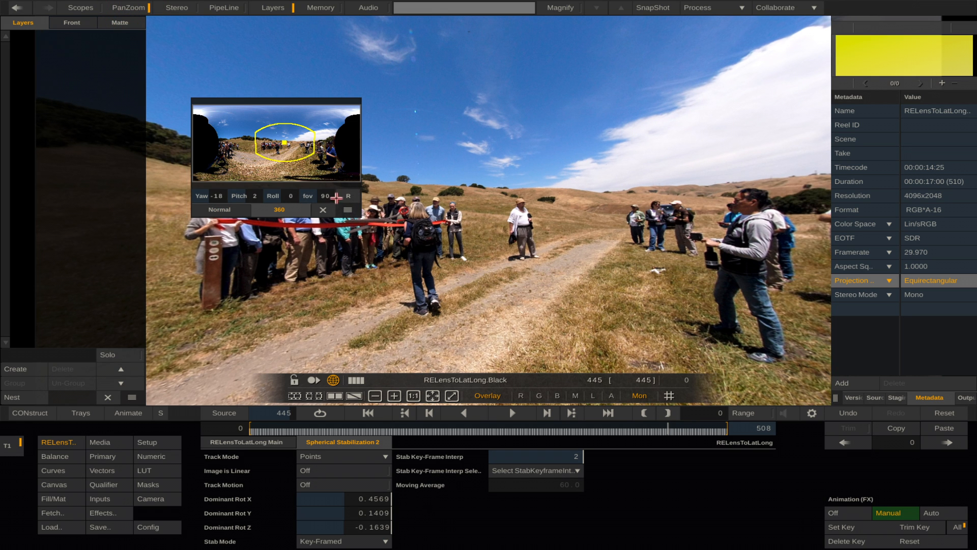
{"action": "left_click", "coordinate": [326, 196]}
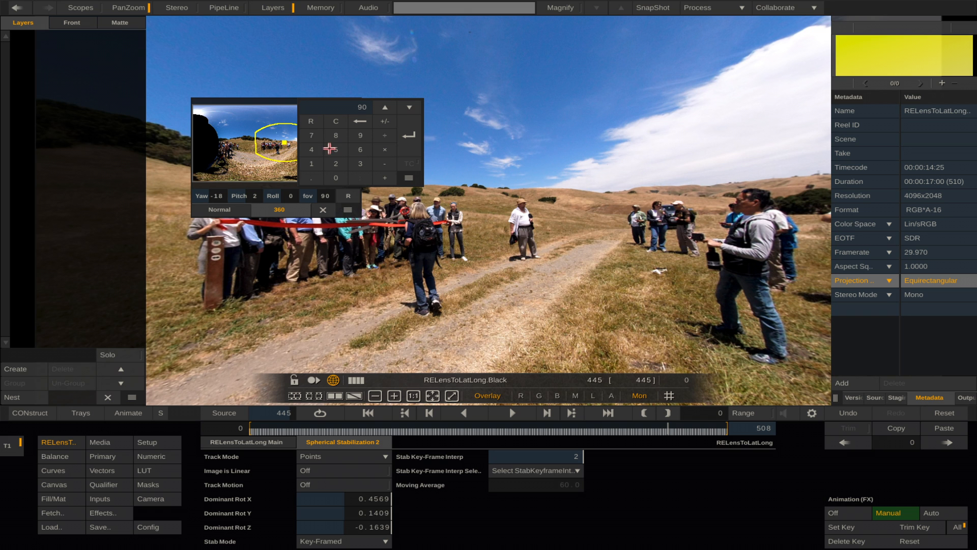
{"action": "left_click", "coordinate": [310, 134]}
{"action": "left_click", "coordinate": [336, 164]}
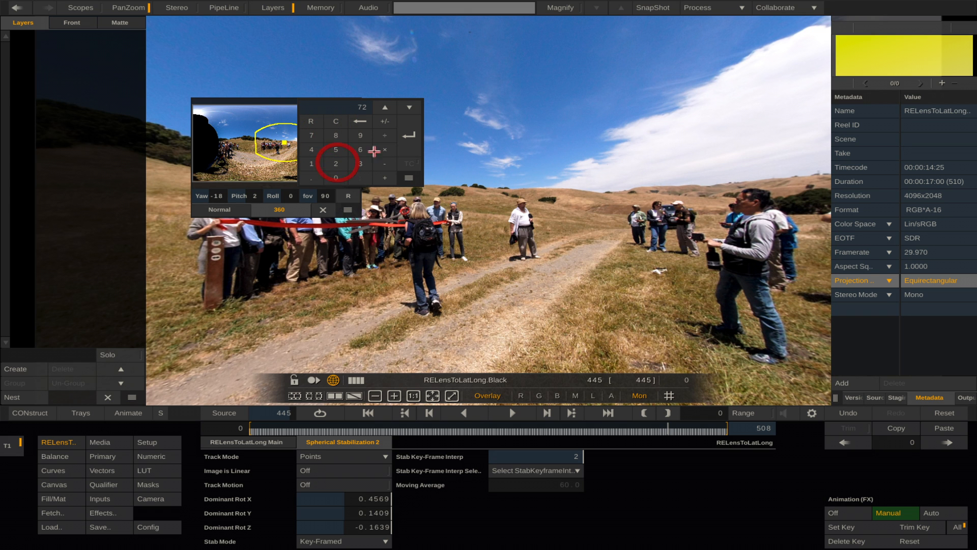
{"action": "left_click", "coordinate": [403, 140]}
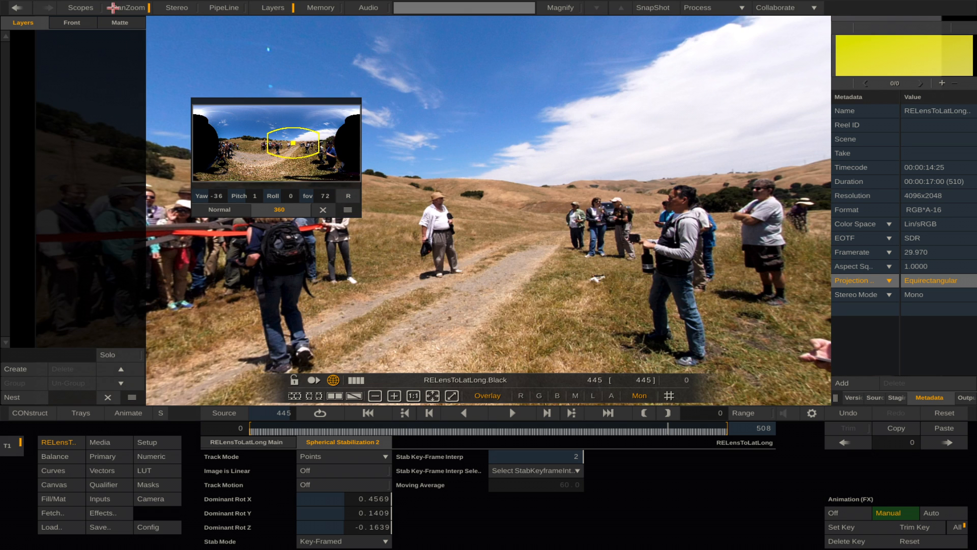
{"action": "left_click", "coordinate": [118, 8]}
Look around the 360 footage at frame 445, panning from the dirt road past the ribbon group to the bystanders beyond it.
{"action": "left_click_drag", "start_coordinate": [613, 206], "coordinate": [764, 169]}
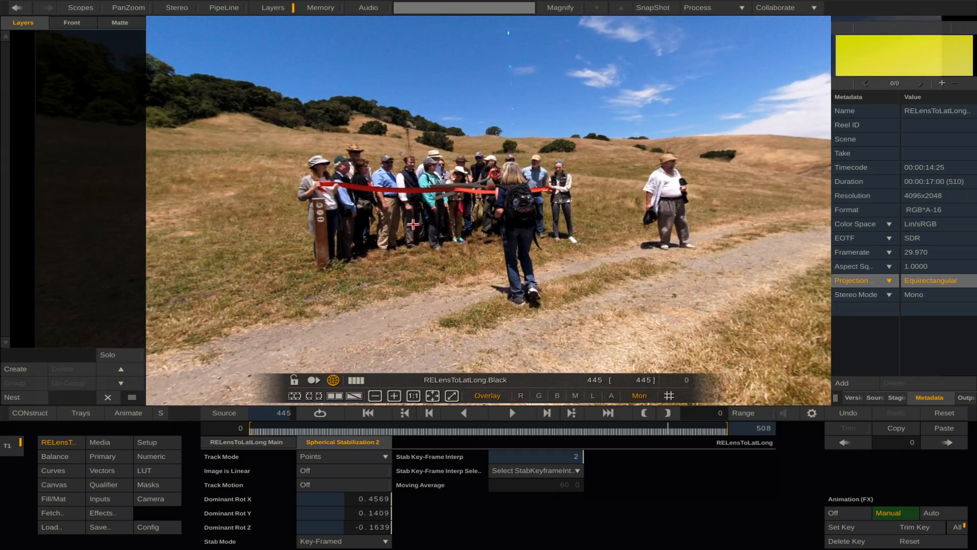
{"action": "left_click_drag", "start_coordinate": [364, 221], "coordinate": [554, 201]}
{"action": "left_click_drag", "start_coordinate": [259, 227], "coordinate": [300, 224]}
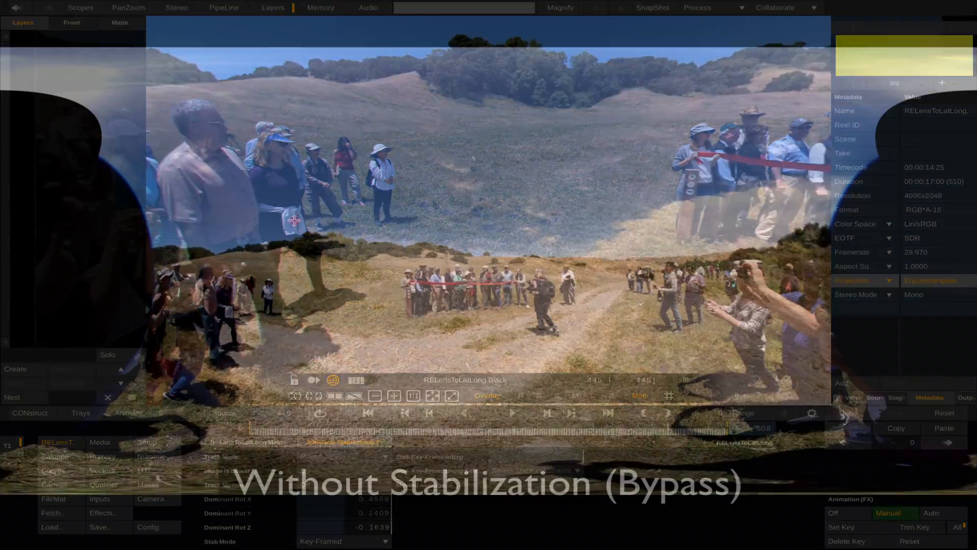